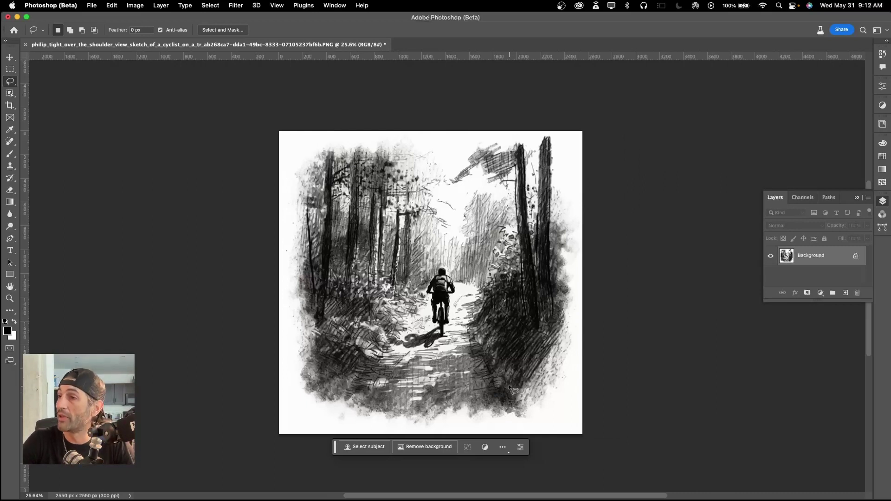
Extend the canvas around the cyclist sketch with the Crop tool to a portrait format of about 4193 × 6368 px
left_click(9, 69)
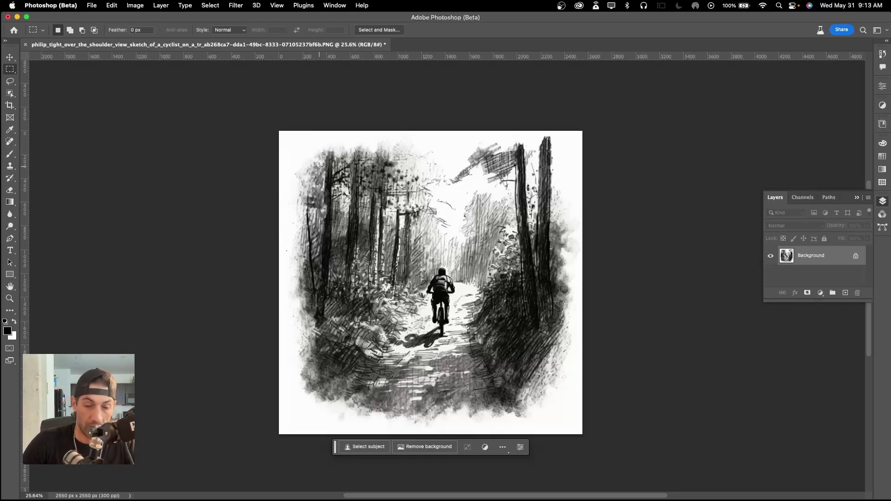
key("c")
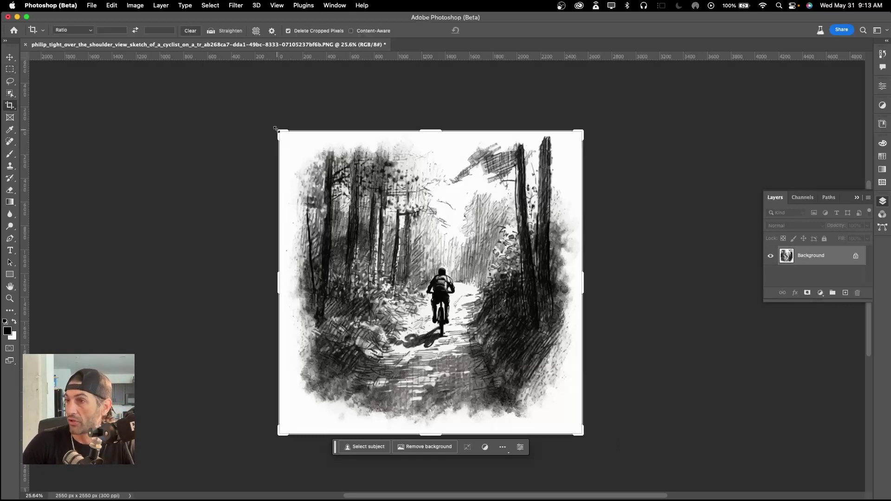
left_click_drag(275, 130, 187, 57)
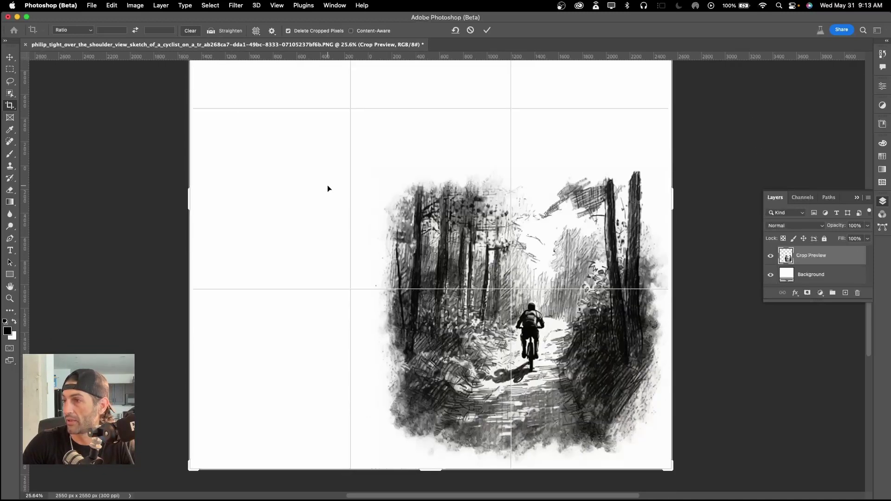
scroll(358, 203, "down", 5)
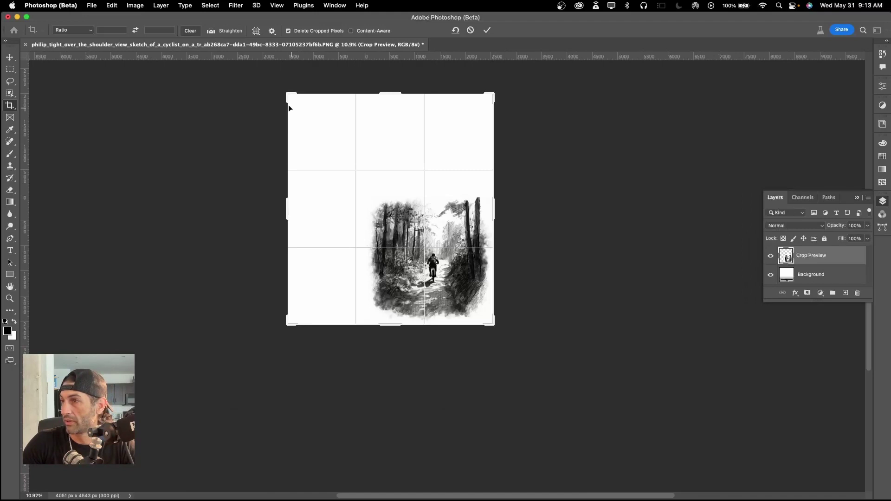
left_click_drag(287, 93, 308, 119)
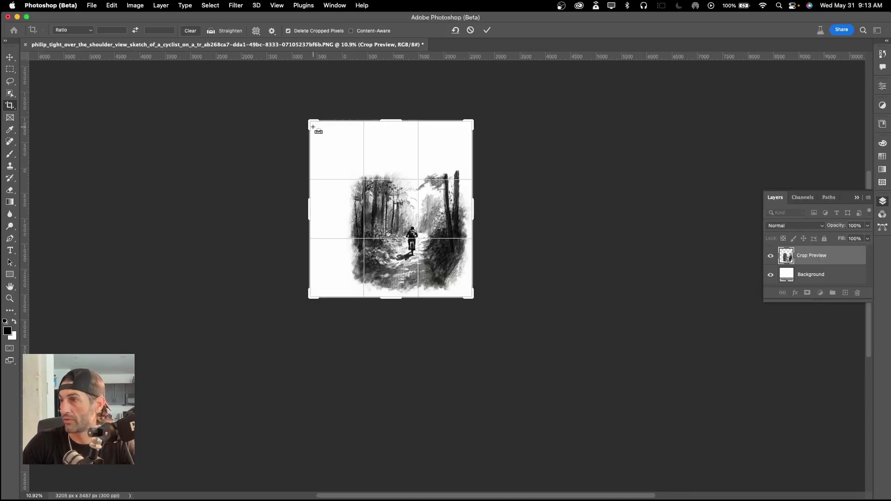
left_click_drag(309, 121, 283, 87)
left_click_drag(427, 347, 419, 302)
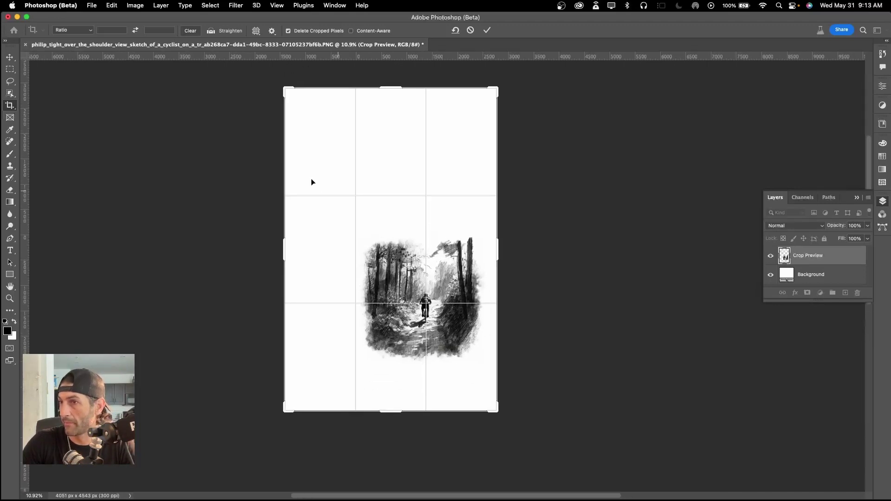
key("Return")
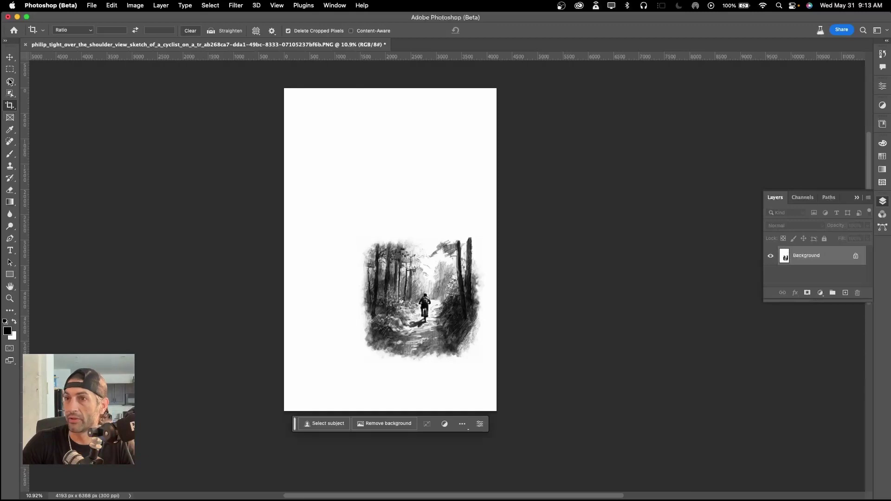
Select everything outside a rectangle just inside the sketch's edges and fill it using Generative Fill with a blank prompt
left_click(10, 69)
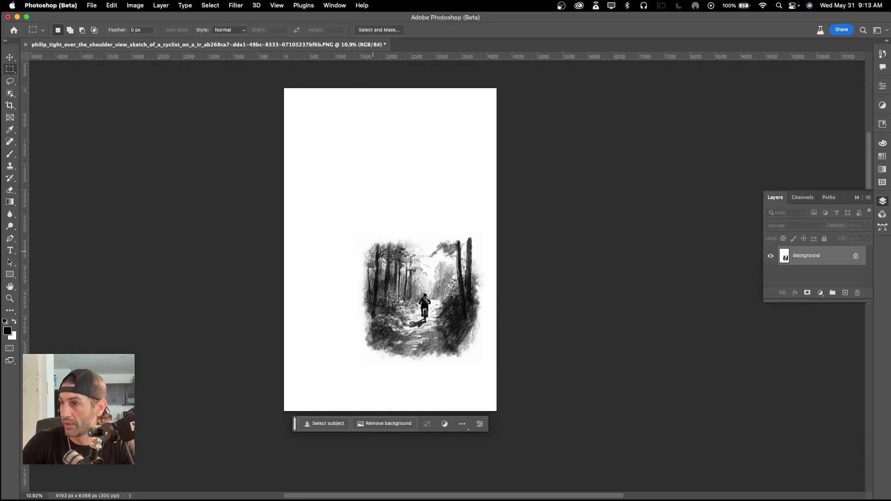
left_click_drag(374, 253, 470, 344)
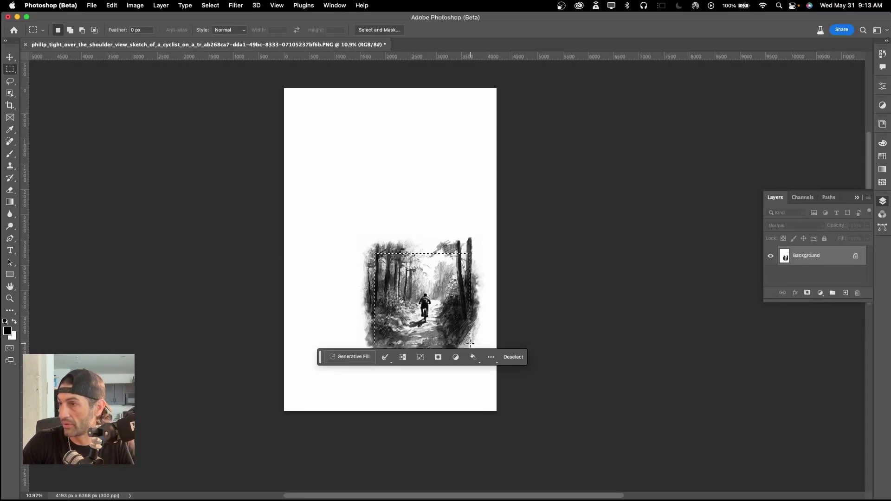
left_click(403, 357)
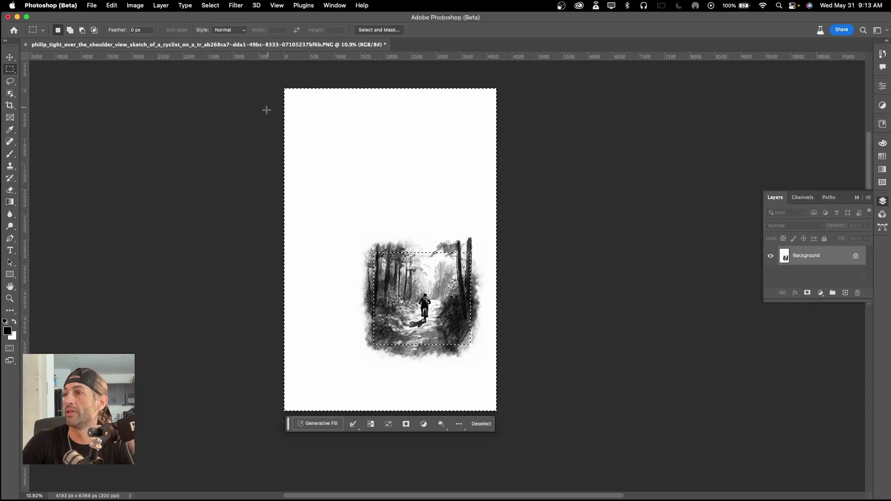
left_click(317, 424)
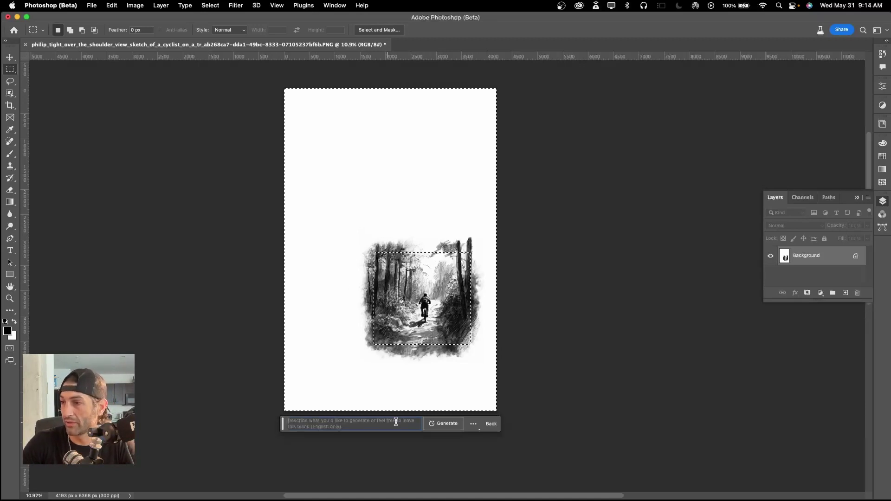
left_click(433, 424)
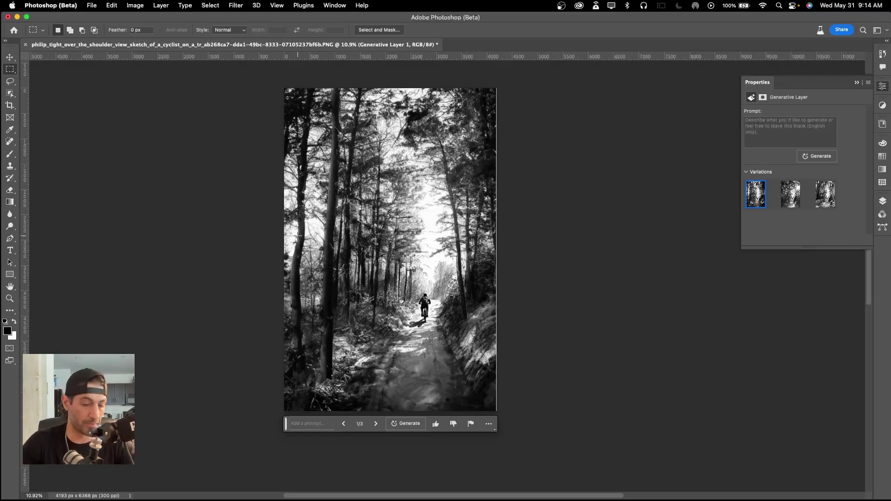
Widen the canvas on both sides of the forest image with the Crop tool to about 13938 × 6368 px
key("c")
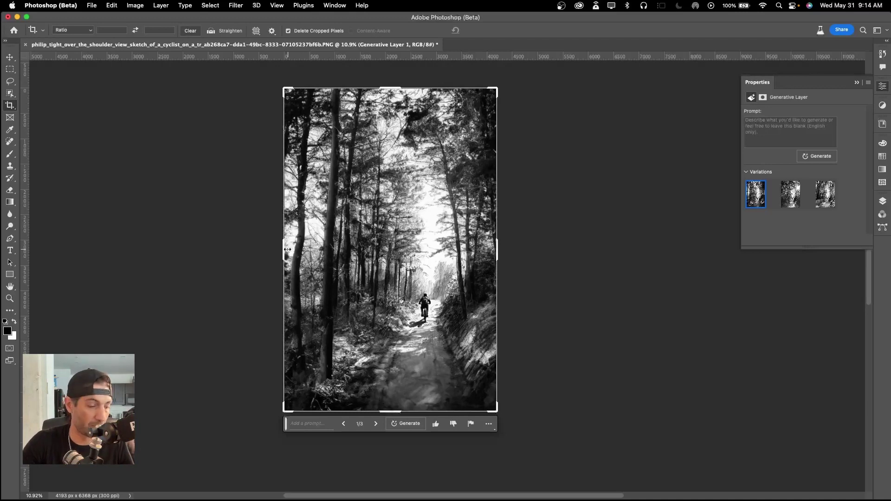
left_click_drag(283, 248, 37, 248)
left_click_drag(355, 265, 437, 265)
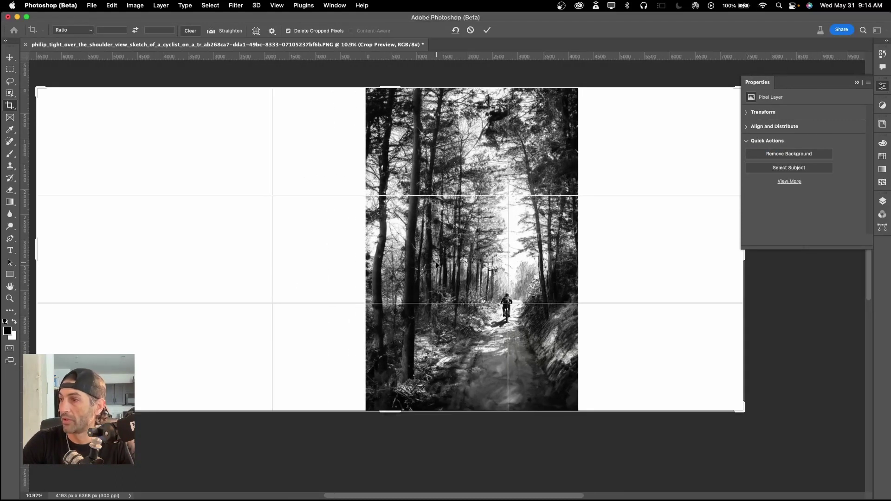
key("Return")
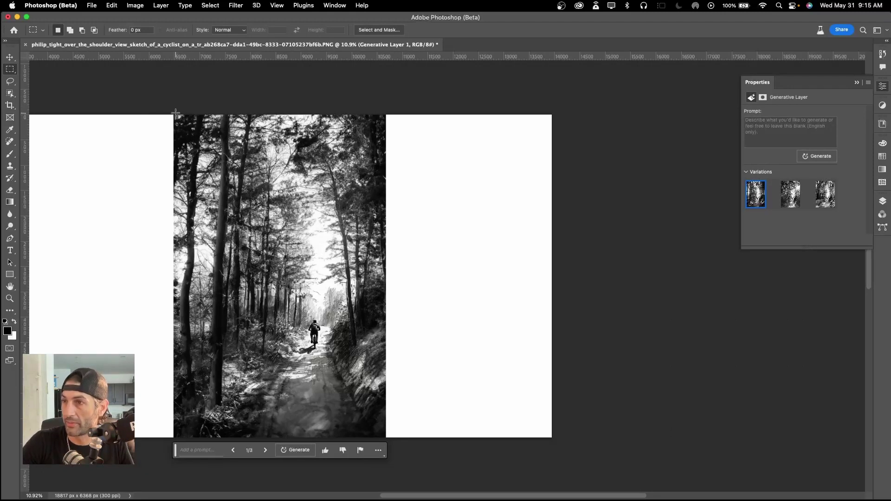
Select the full height of the forest image just inside its side edges and feather the selection by 7 pixels
left_click_drag(175, 111, 384, 462)
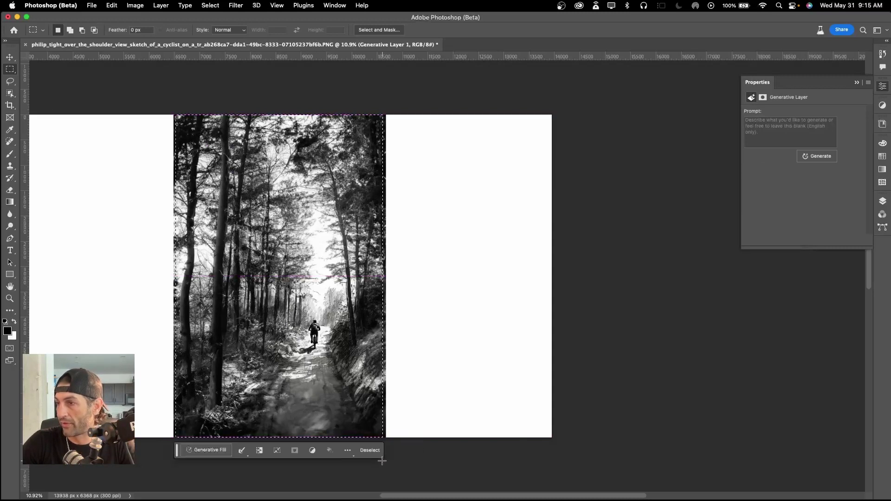
right_click(251, 258)
left_click(278, 285)
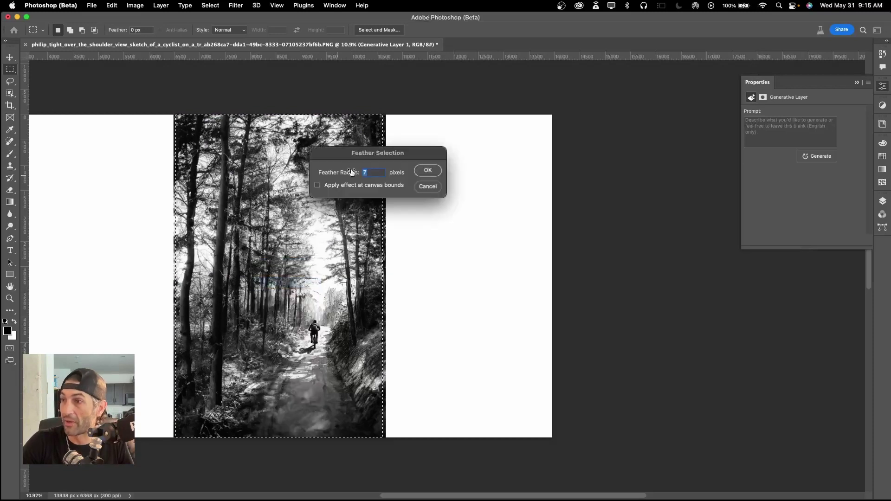
left_click(428, 171)
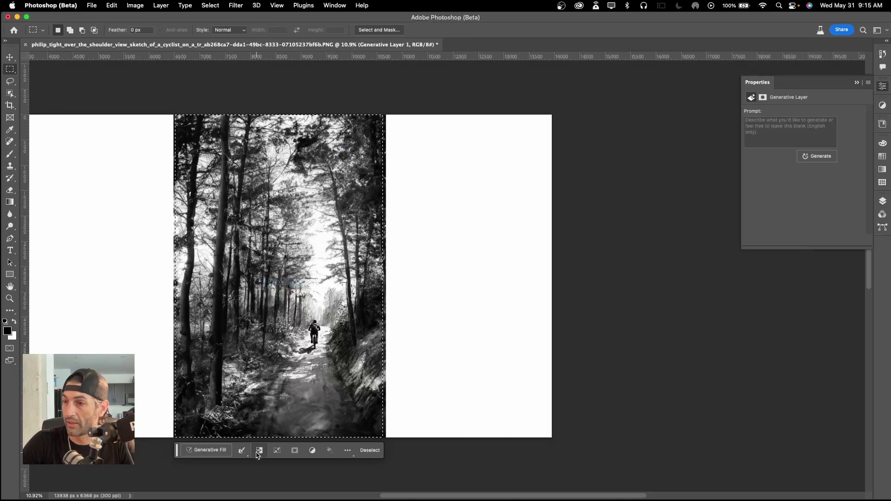
Invert the selection and fill the white areas on both sides using Generative Fill with a blank prompt
left_click(260, 450)
scroll(239, 307, "right", 1)
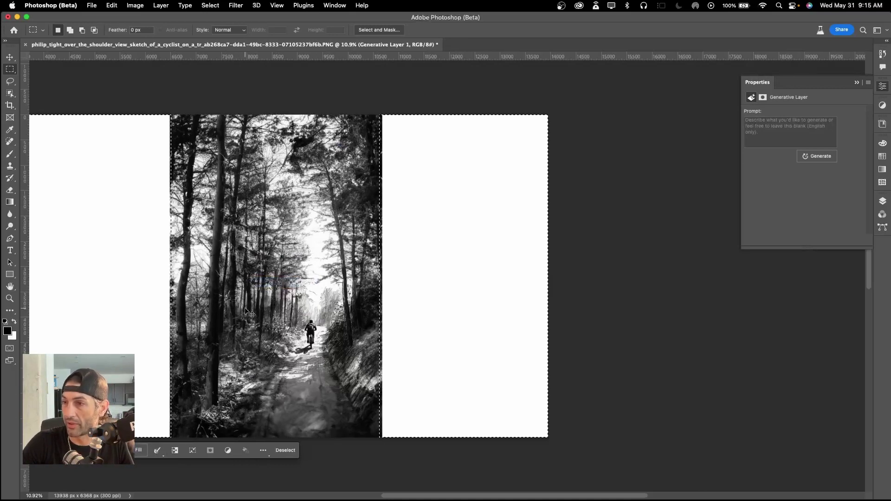
scroll(245, 309, "left", 8)
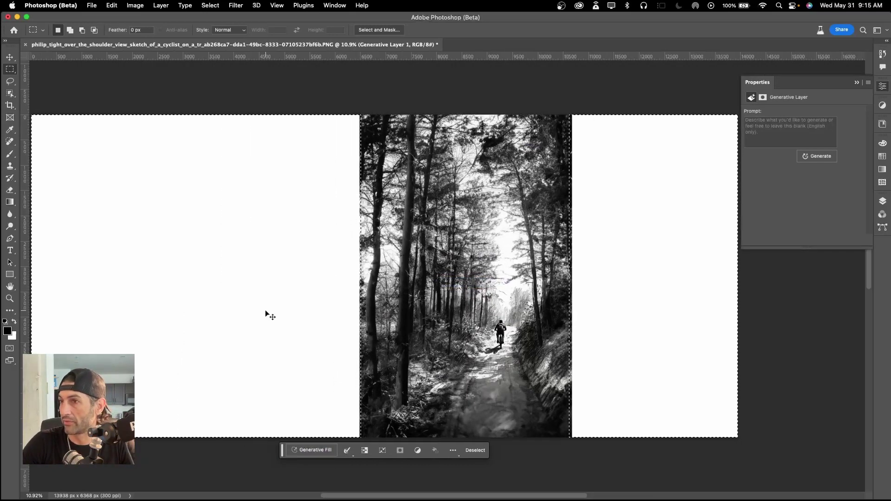
left_click(312, 450)
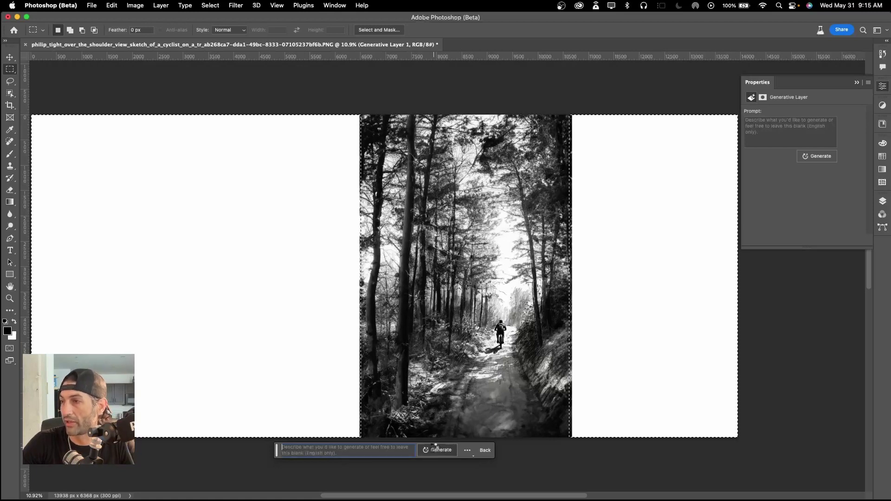
left_click(436, 450)
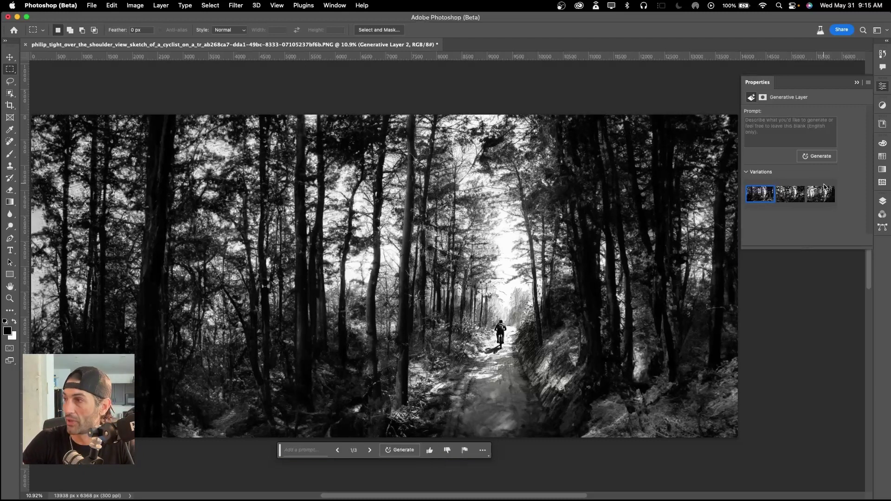
Compare the three generated variations of the widened forest and choose the third one
left_click(791, 194)
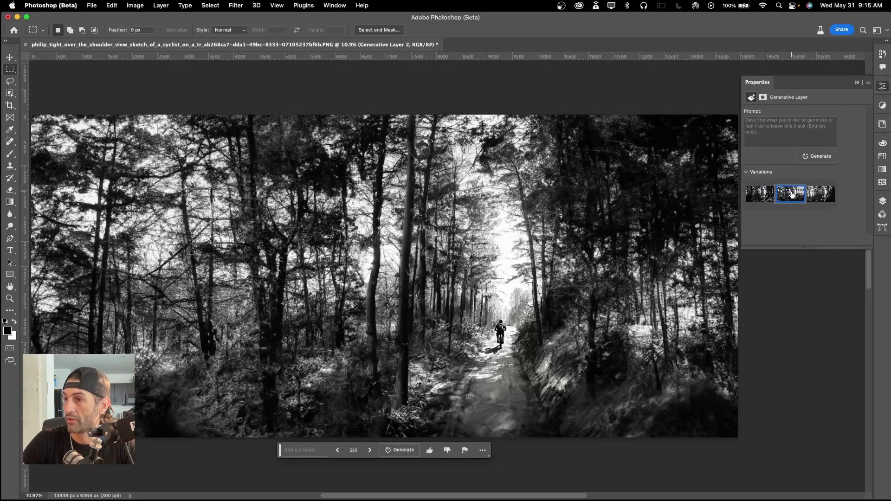
left_click(821, 195)
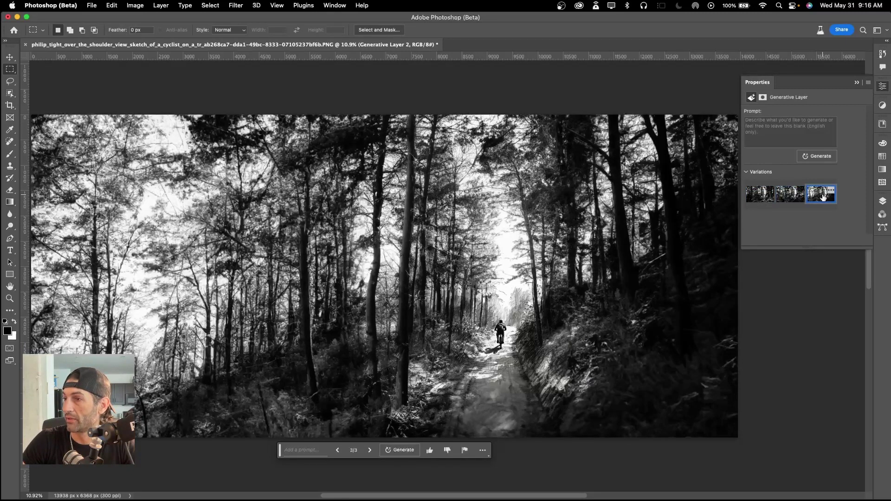
left_click(755, 198)
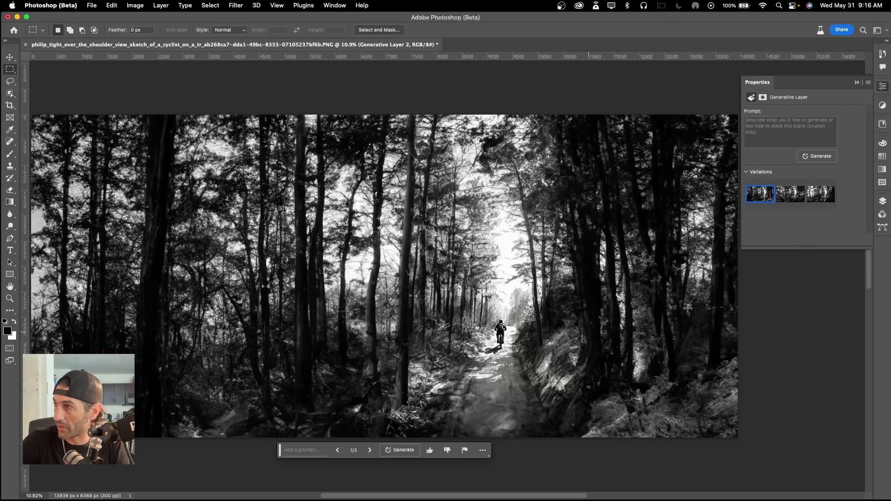
left_click(819, 193)
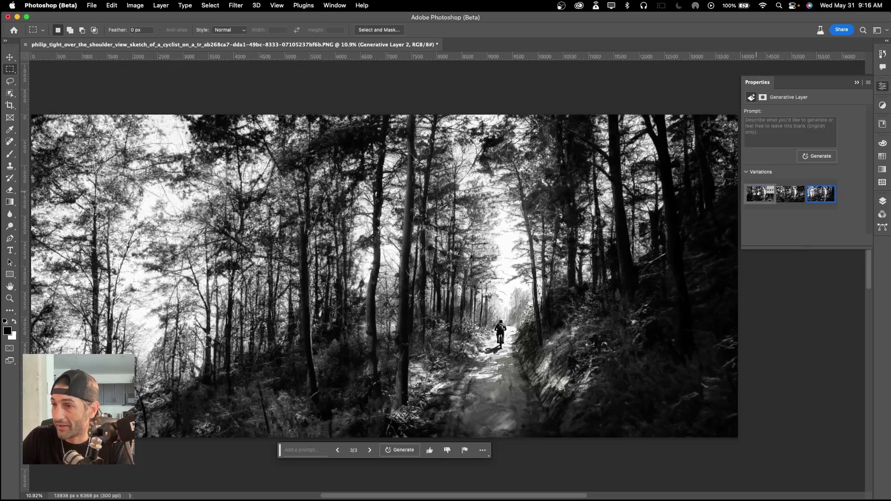
left_click(757, 193)
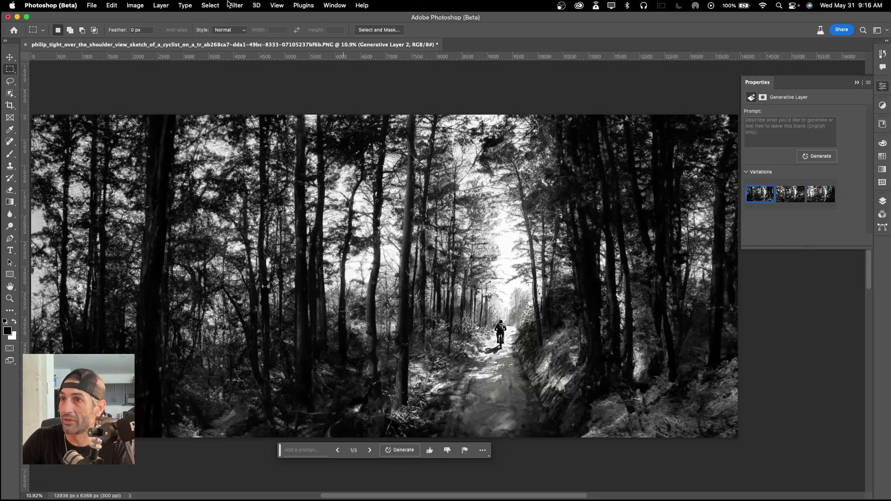
mouse_move(784, 197)
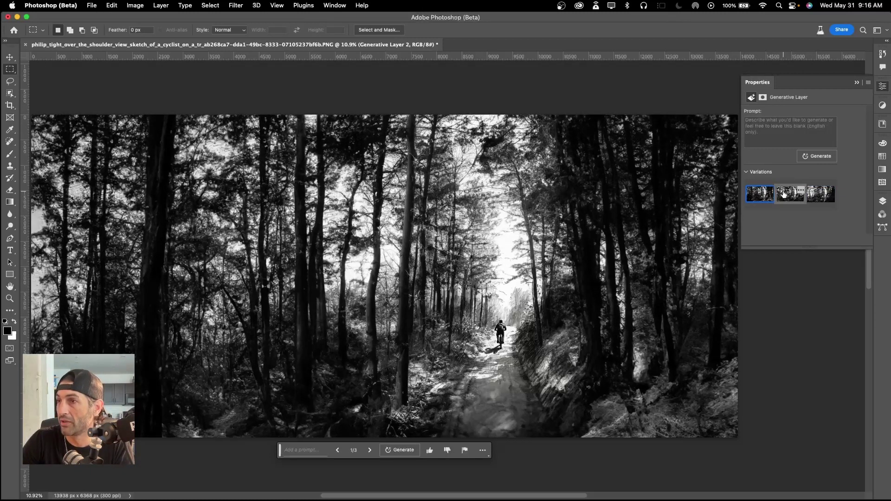
left_click(789, 197)
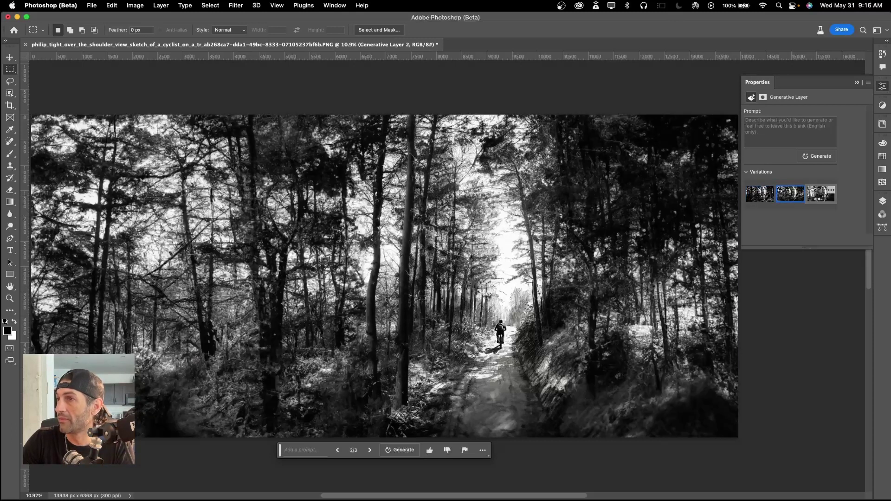
left_click(820, 194)
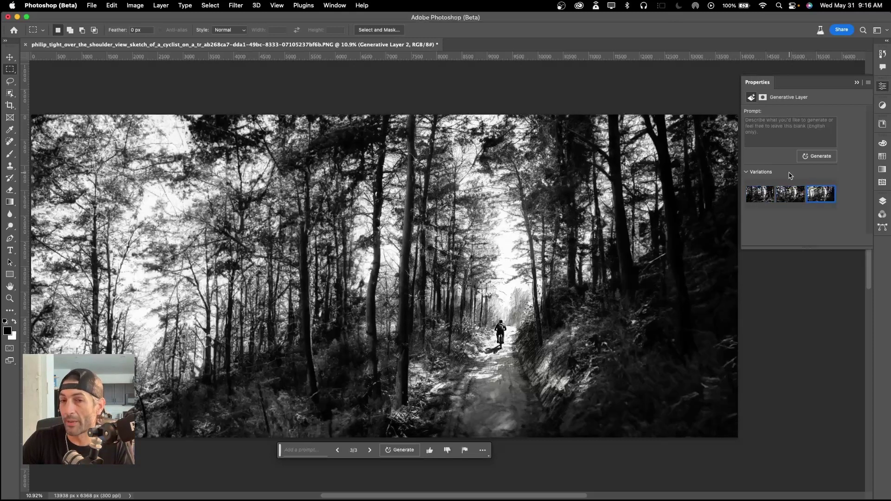